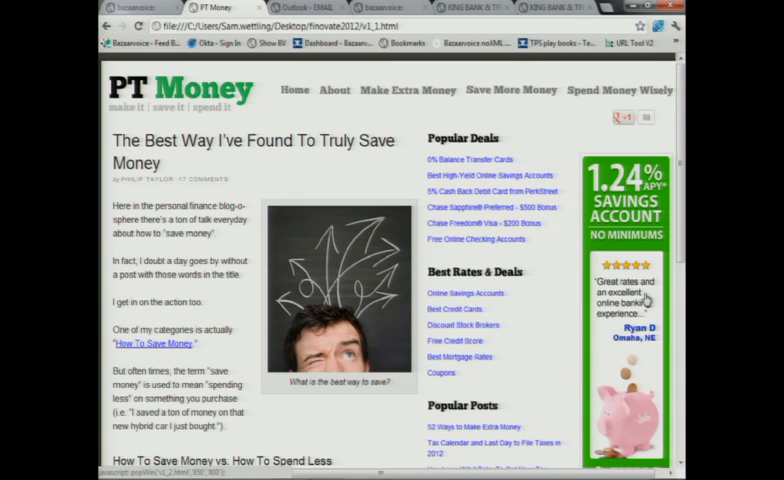
Step: Open the King Bank savings account offer and view its Ratings and Reviews
click(648, 298)
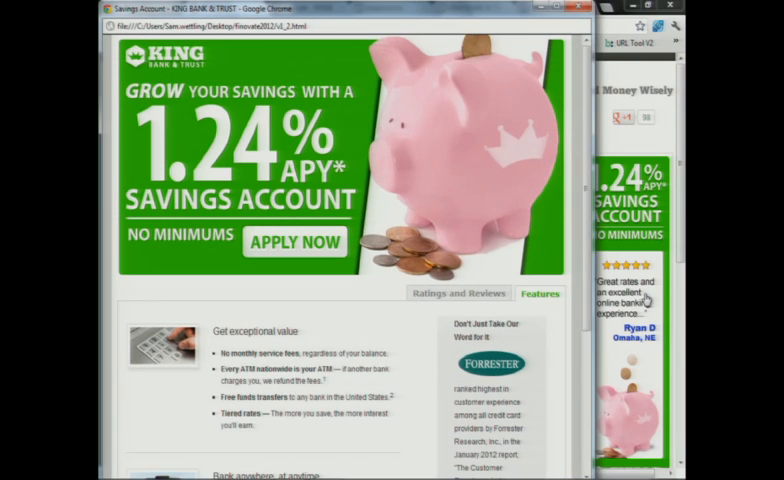
key(Down)
key(Down)
key(Down)
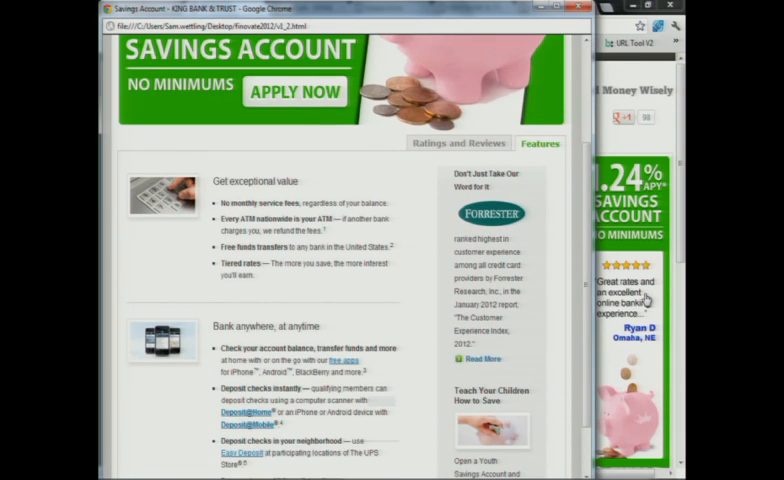
click(446, 148)
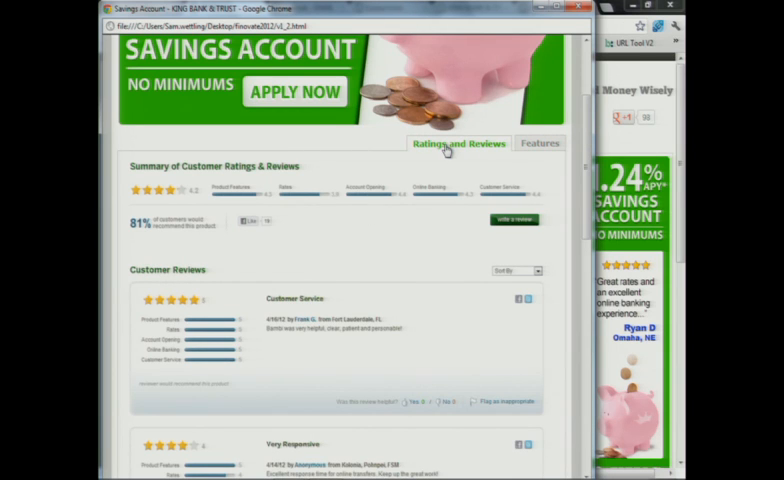
scroll(446, 150, down, 3)
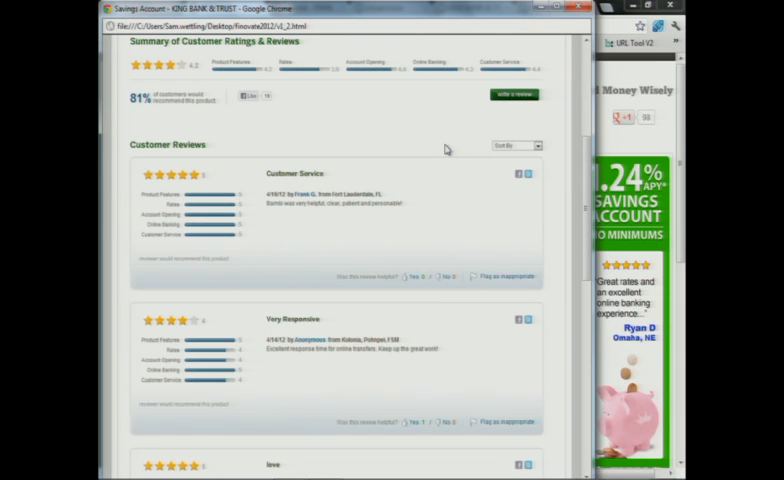
scroll(446, 148, up, 3)
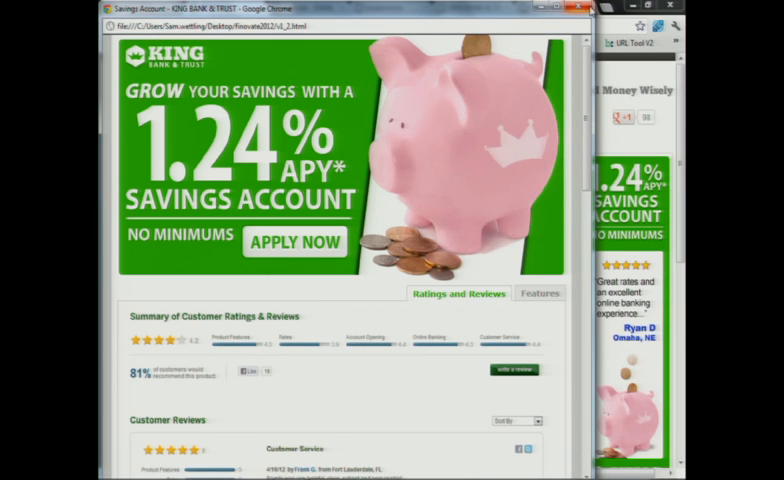
Step: Close the savings account window and switch to the Outlook email tab
click(583, 8)
click(305, 7)
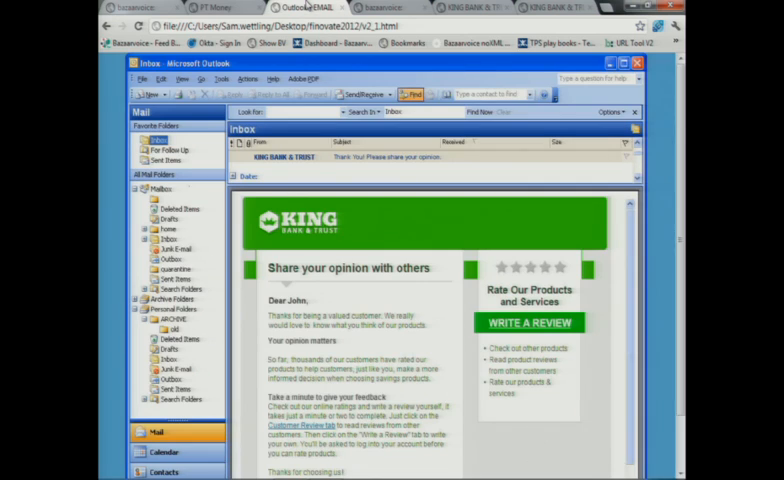
scroll(400, 300, down, 2)
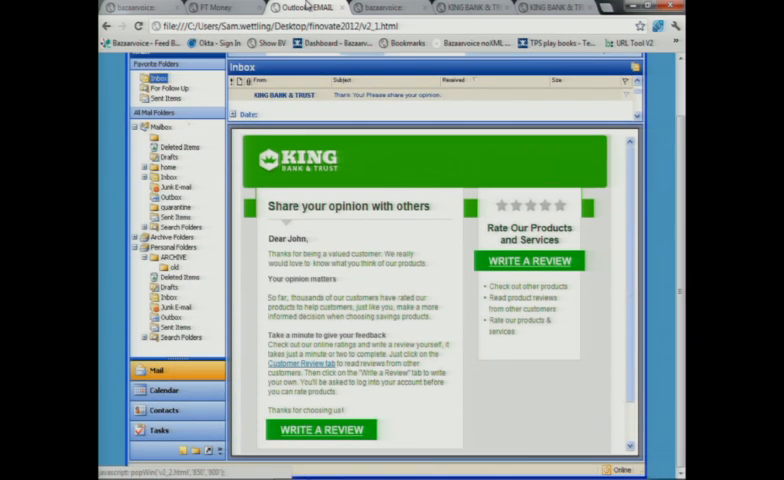
Step: Open the Write a Review form from the King Bank email and give four stars overall
click(530, 261)
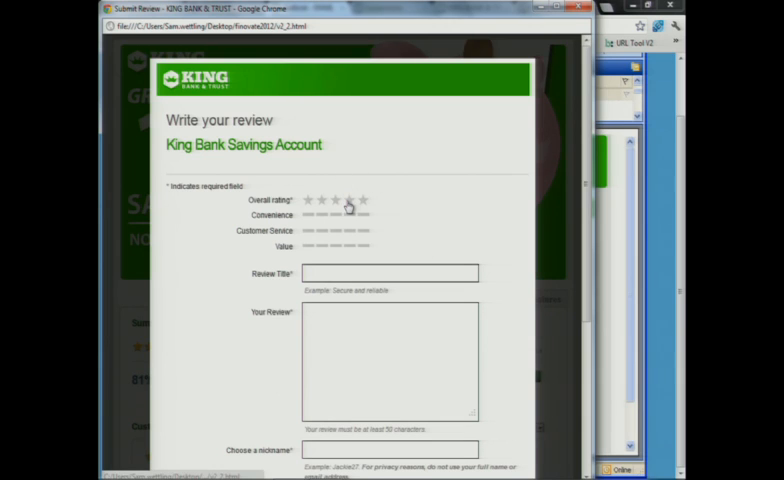
click(349, 201)
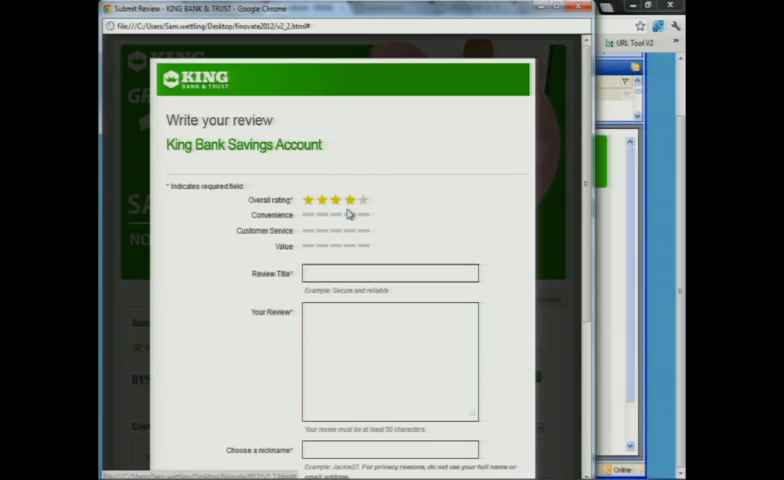
Step: Rate Convenience, Customer Service and Value four out of five each
click(350, 216)
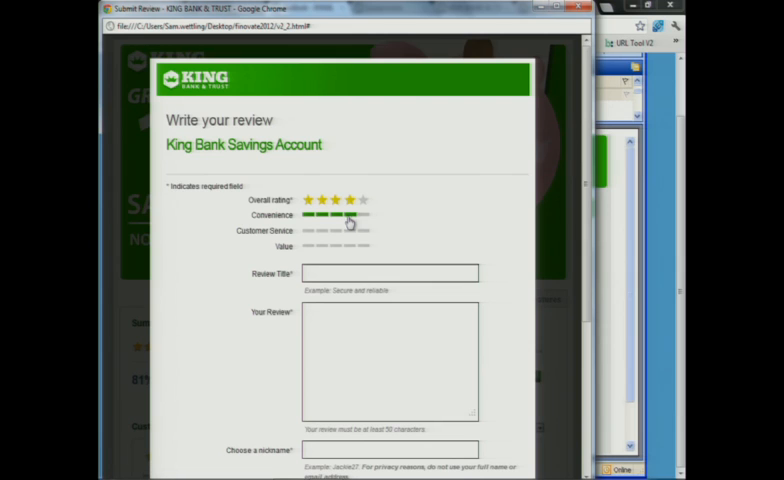
click(350, 231)
click(350, 247)
Step: Enter the title 'Very good website', paste the review body, add nickname JohnH and submit
click(349, 275)
text(Very good website)
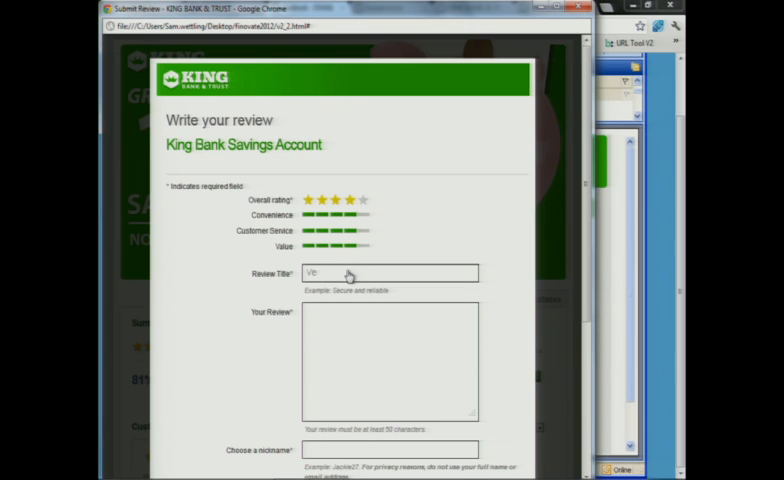
click(314, 351)
text(I've always loved my high yield savings account from King Bank. I still can't find a better deal anywhere else. But it always annoyed me that I could not see pending transactions when I logged in to check my account. Now that you show the "pending" transactions, the site is great!)
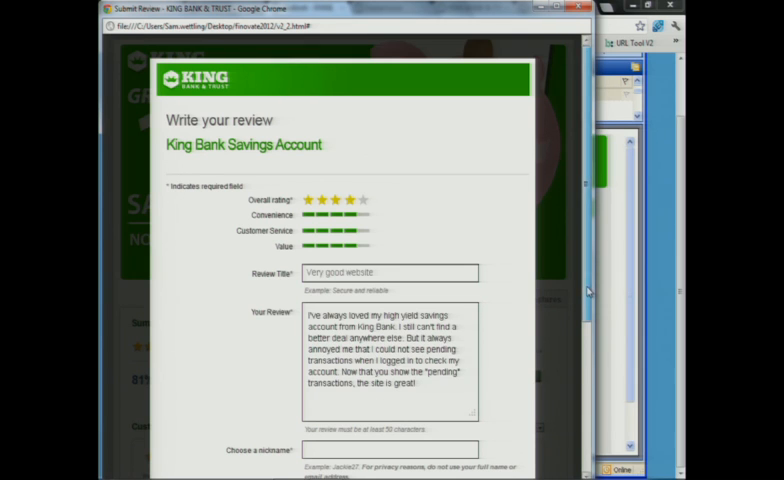
drag(589, 298, 595, 385)
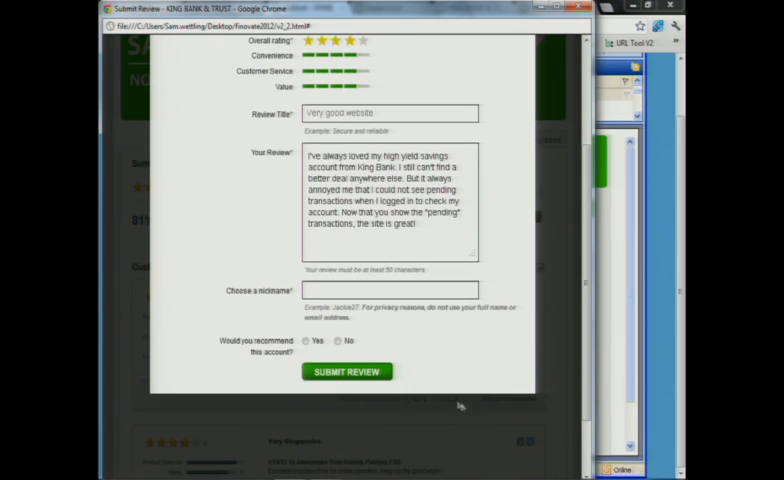
click(325, 292)
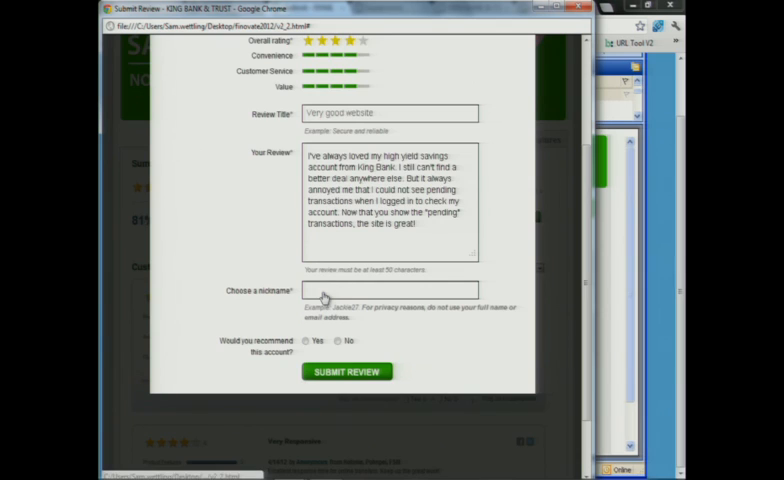
text(JohnH)
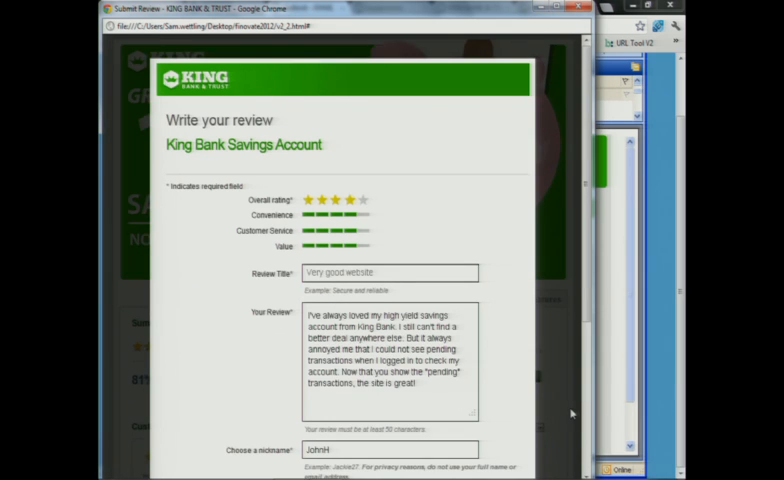
scroll(585, 428, down, 5)
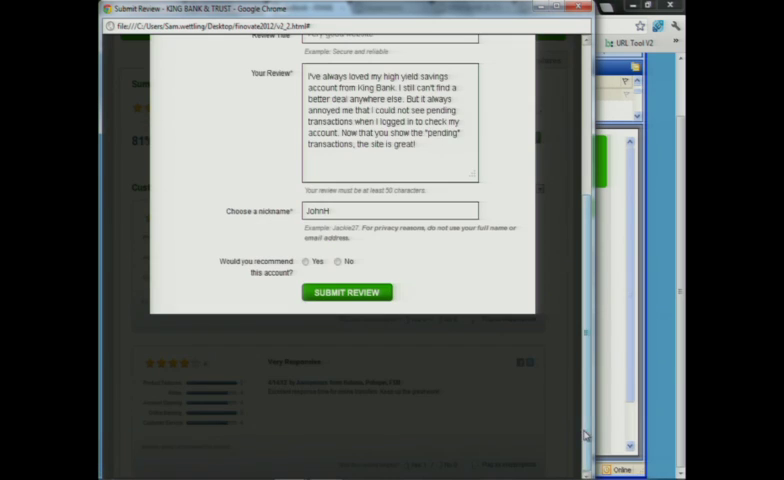
click(375, 295)
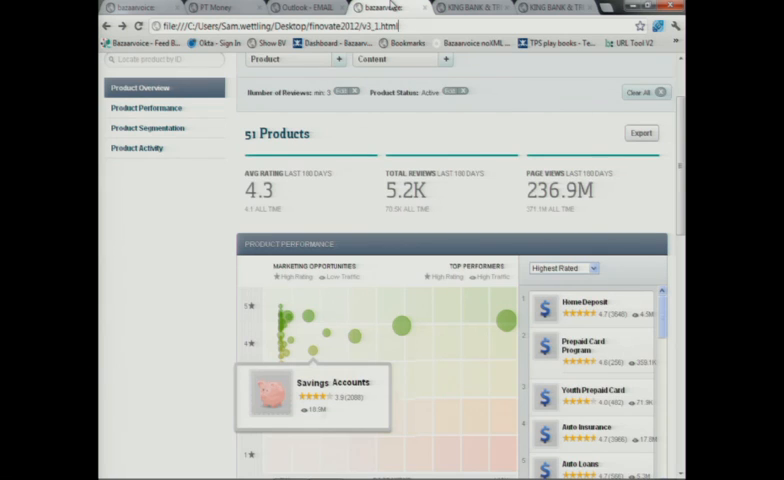
text(l)
Step: Load the v3_2.html Savings Accounts summary with 3.9 rating and 2.1K reviews
key(Return)
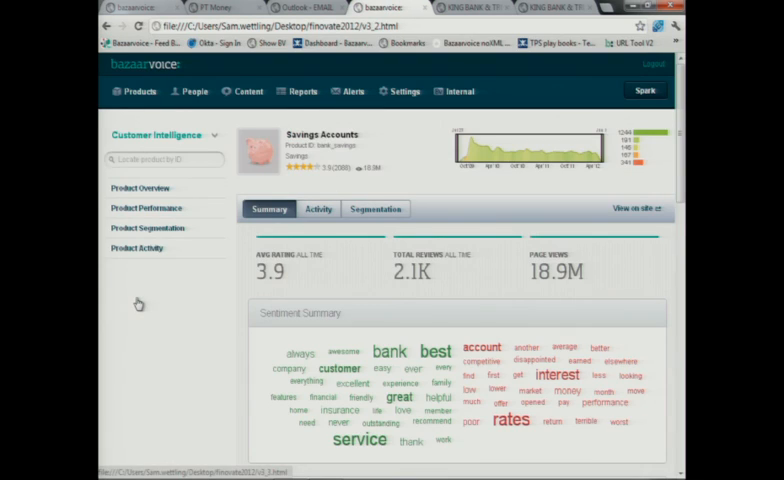
scroll(139, 304, down, 2)
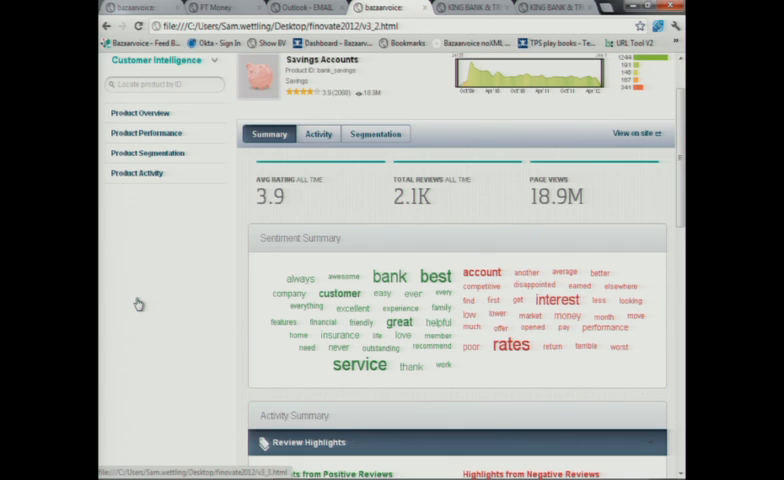
scroll(139, 304, down, 2)
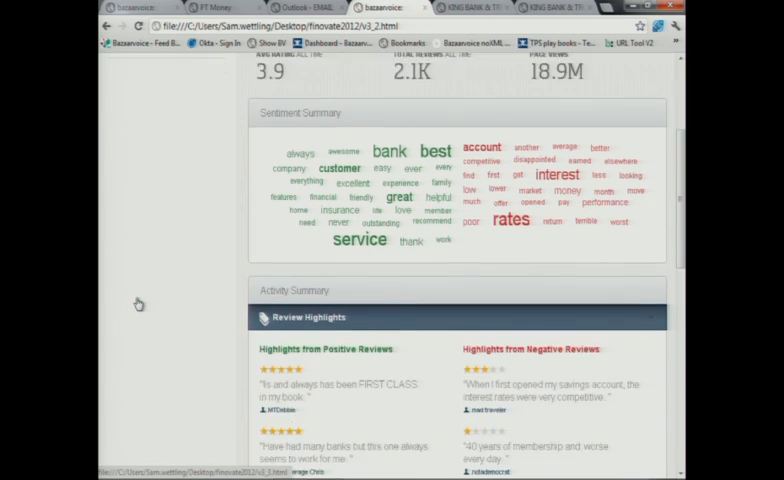
scroll(139, 304, down, 3)
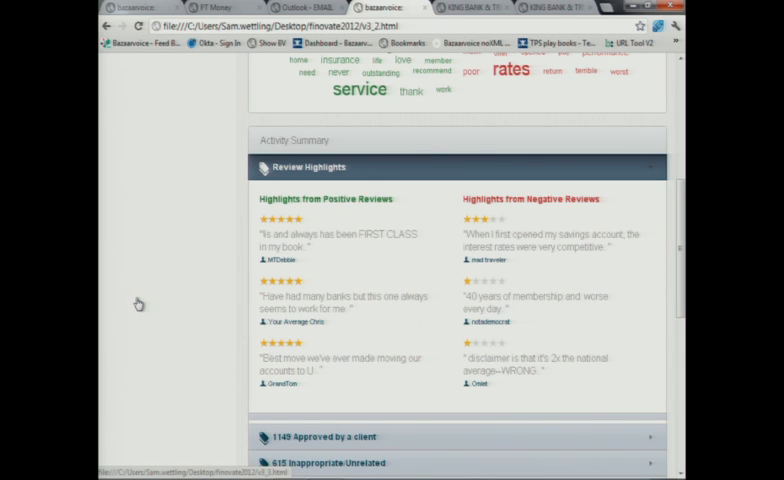
scroll(139, 304, up, 2)
scroll(139, 304, up, 2)
scroll(139, 304, up, 2)
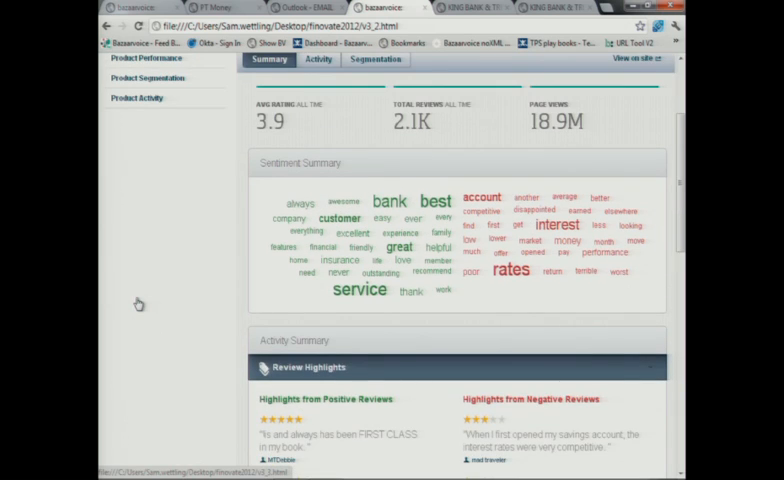
Step: Show the Savings Accounts review activity list
click(320, 58)
scroll(330, 60, down, 2)
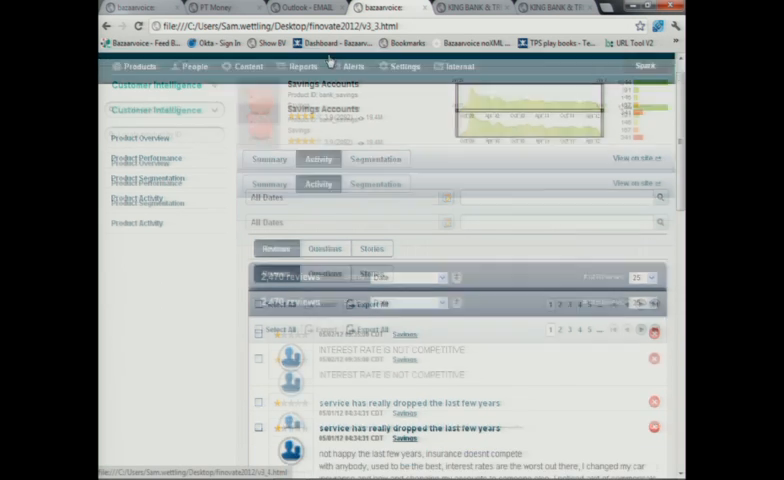
scroll(330, 60, down, 2)
scroll(330, 60, down, 1)
scroll(330, 60, down, 1)
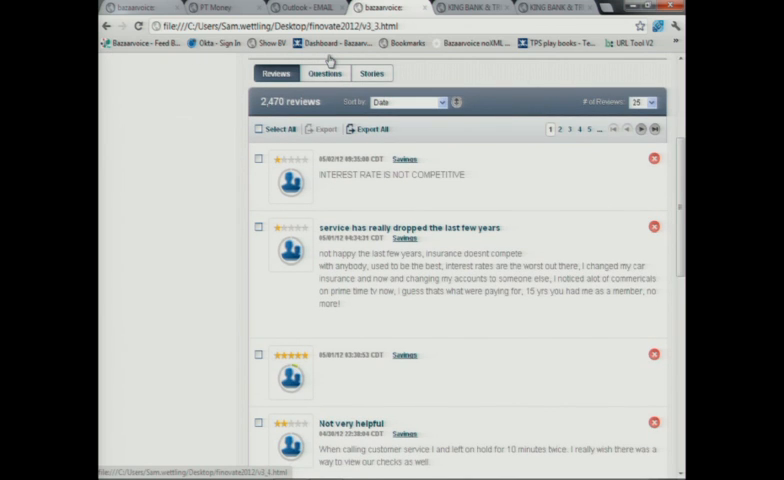
scroll(330, 60, down, 2)
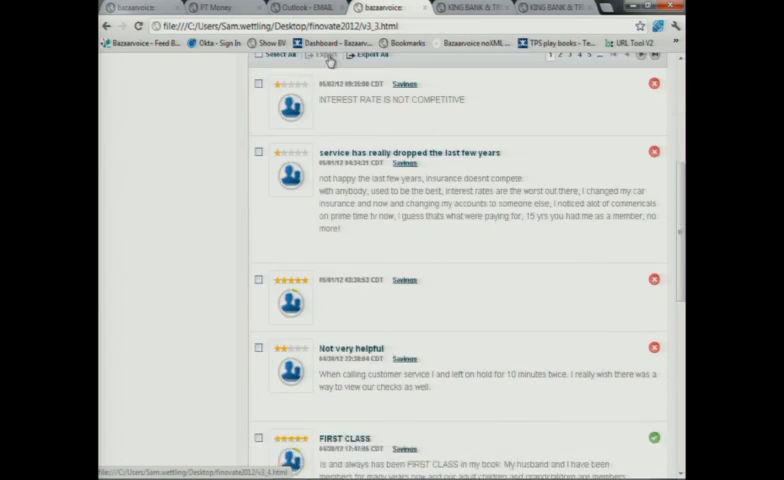
scroll(330, 60, down, 2)
scroll(330, 60, down, 2)
scroll(330, 60, down, 2)
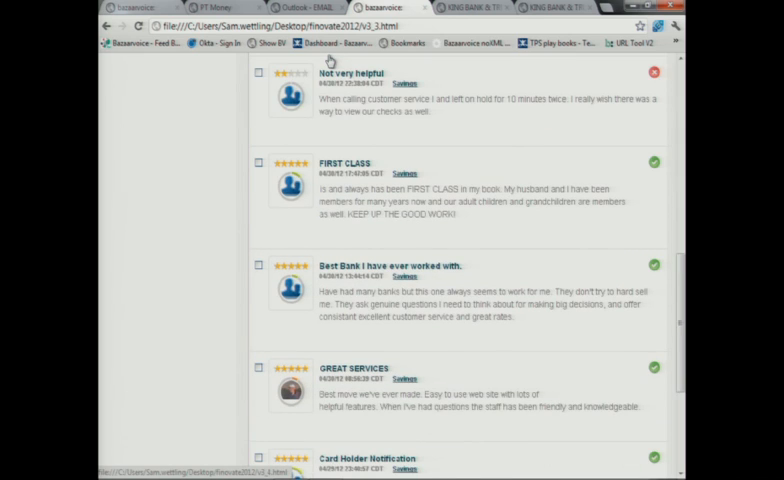
scroll(330, 60, up, 5)
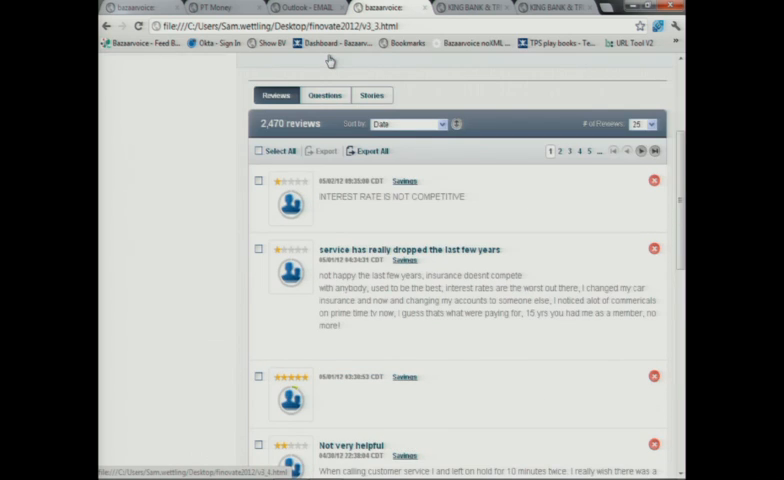
scroll(358, 80, up, 5)
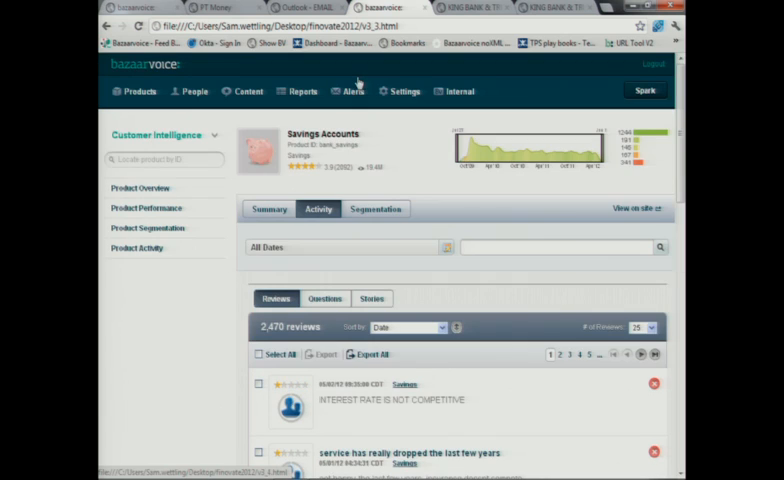
Step: View Products Polarized by Rating, then the Top Advocates list of 6,059 contributors
click(374, 208)
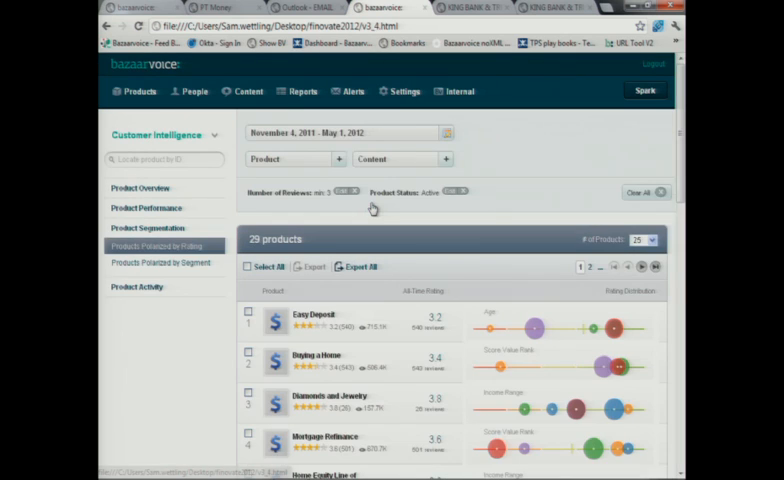
scroll(372, 207, down, 5)
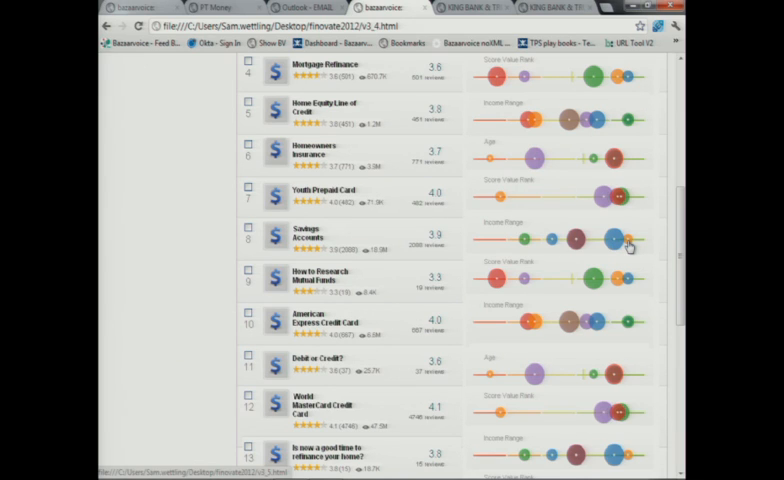
click(629, 247)
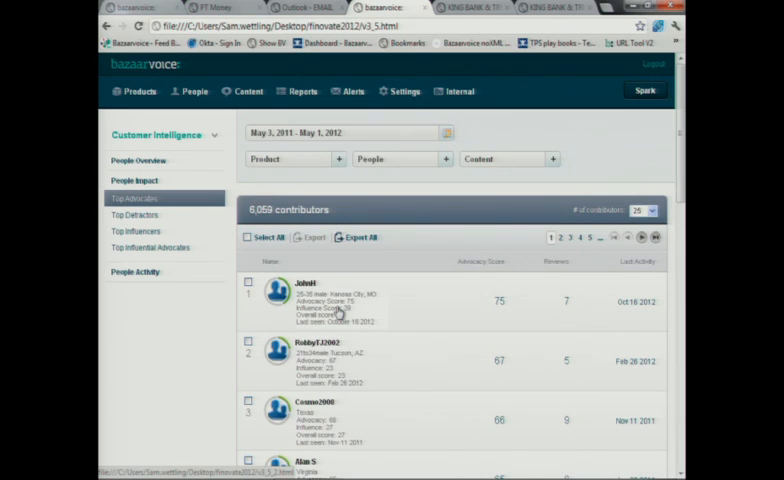
click(305, 283)
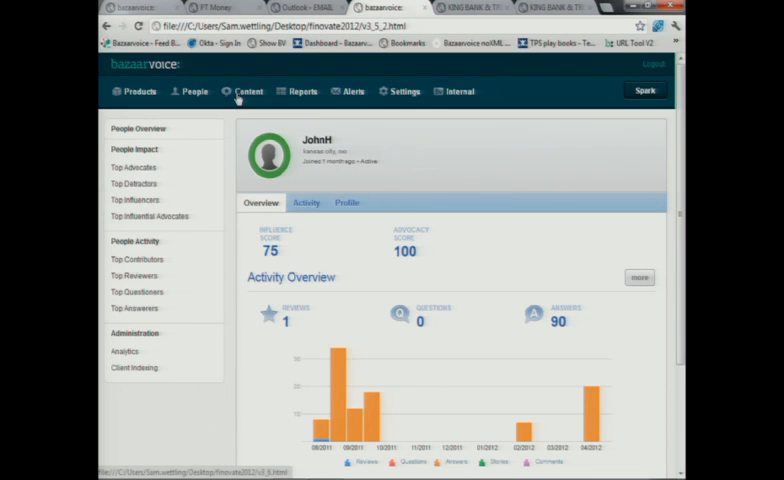
click(243, 91)
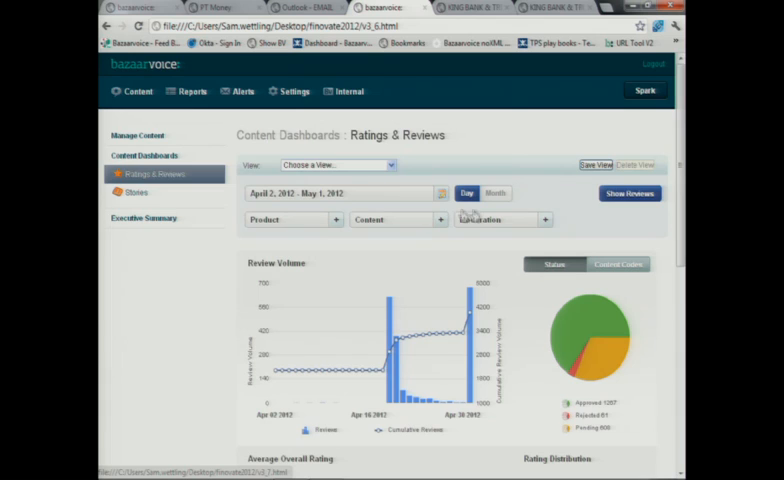
click(628, 194)
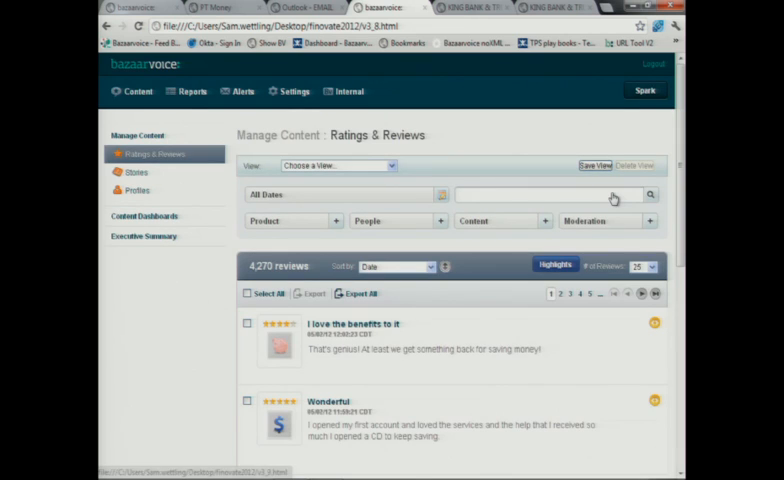
Step: Search reviews for 'pending transaction' and summarise the 13 results as highlights and lowlights
click(489, 194)
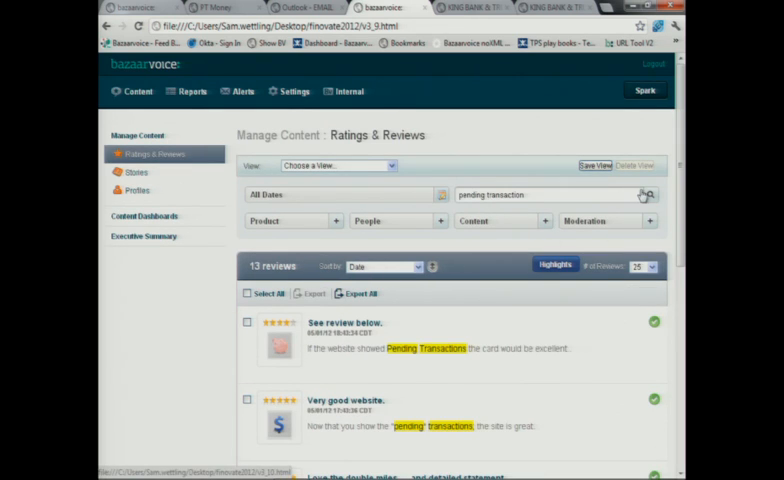
scroll(677, 205, down, 1)
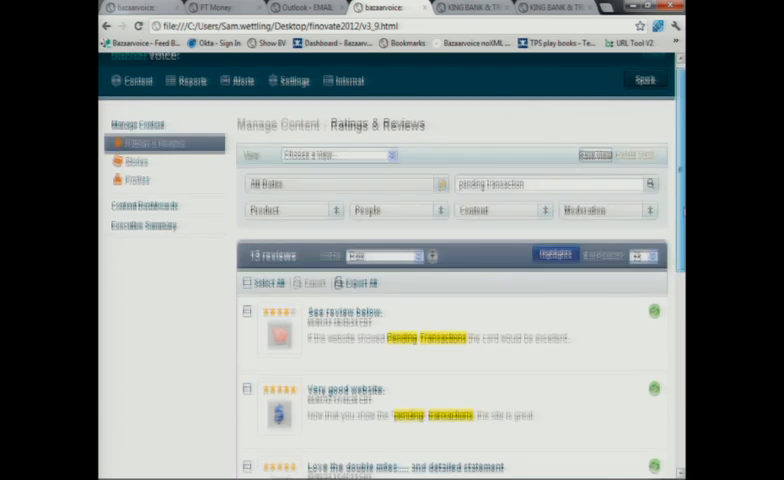
scroll(677, 210, down, 4)
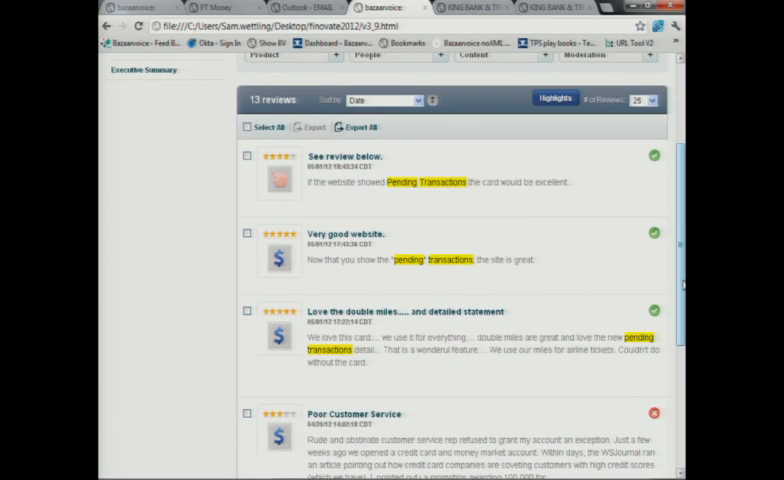
click(572, 101)
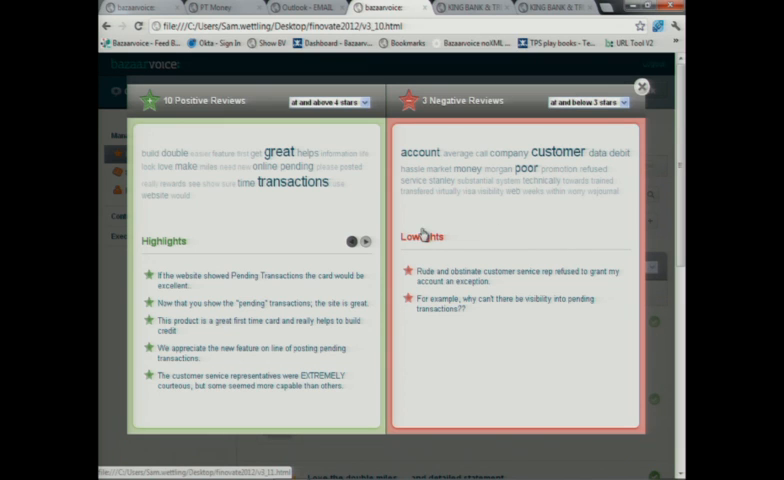
Step: Open the full approved review behind a pending-transaction highlight
click(221, 305)
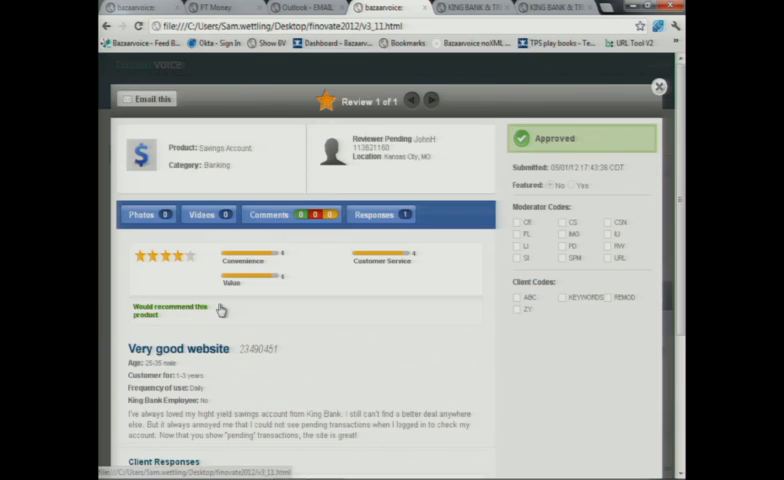
scroll(221, 308, down, 2)
scroll(221, 308, down, 2)
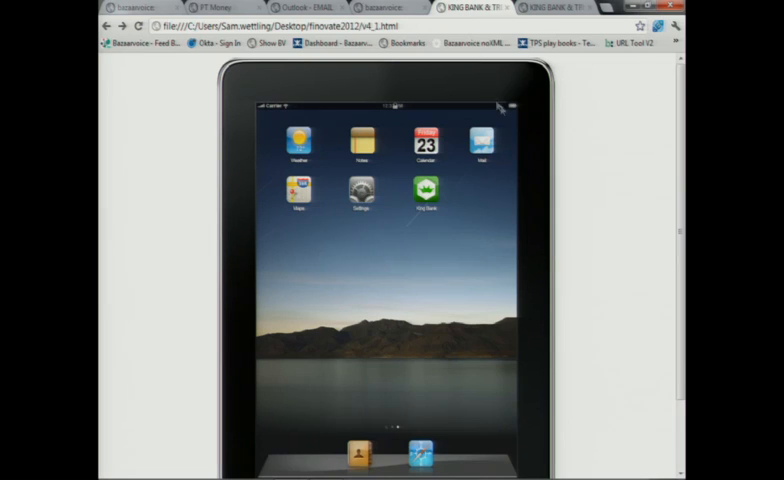
scroll(589, 180, down, 1)
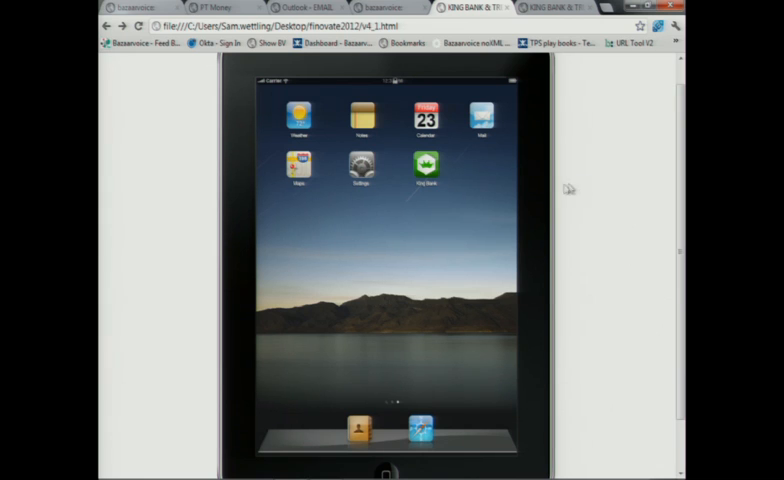
Step: Launch the King Bank tablet app and log in as JohnH with user ID and password
click(428, 167)
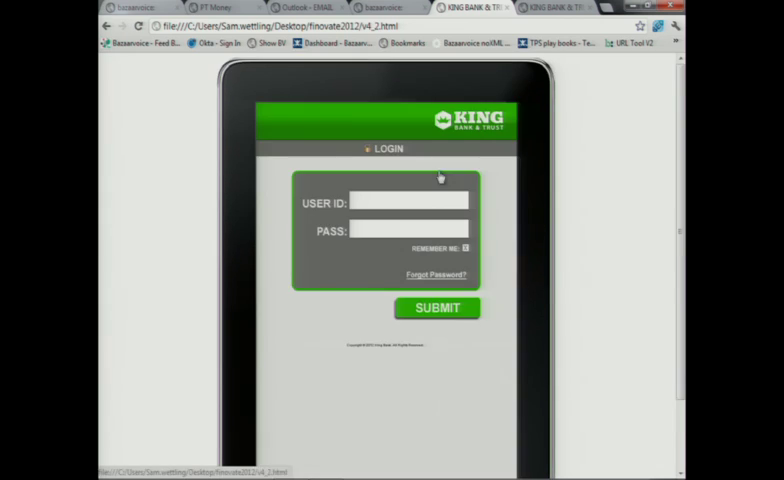
click(357, 205)
text(JohnH)
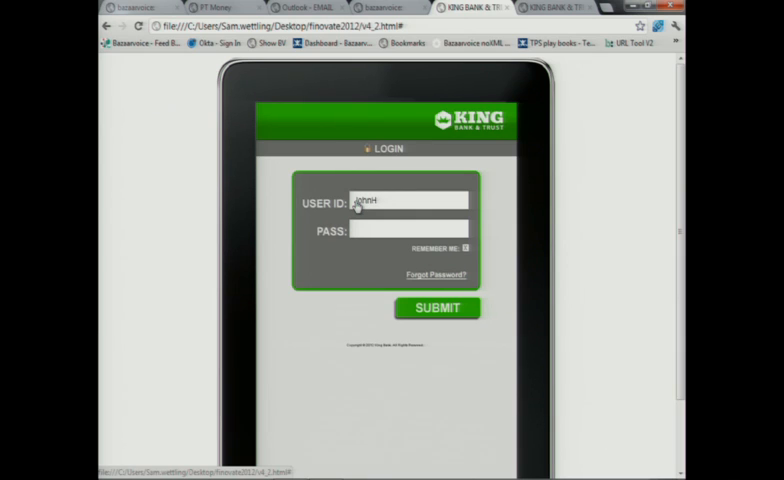
click(362, 230)
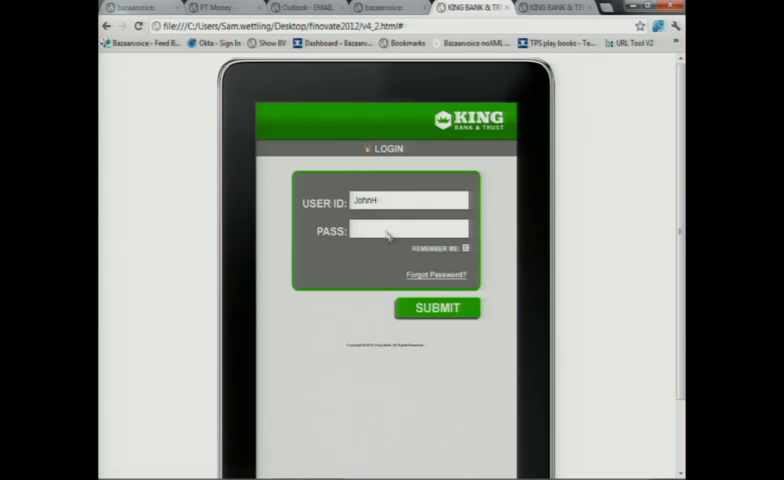
text(pwpassword)
click(437, 307)
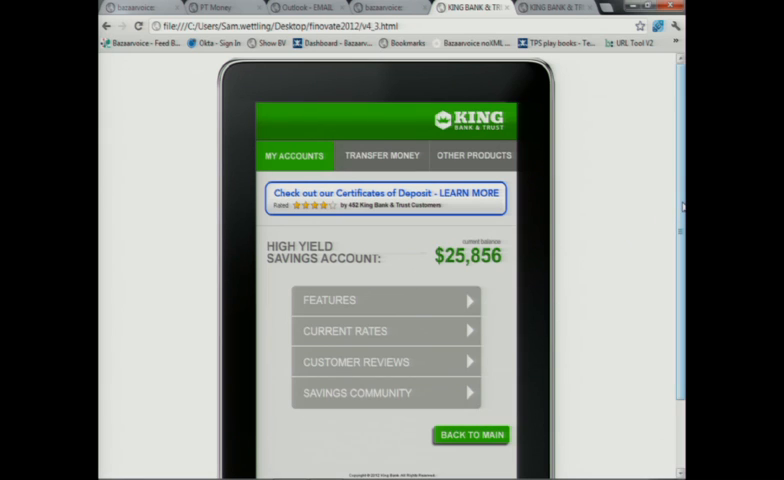
drag(681, 205, 681, 243)
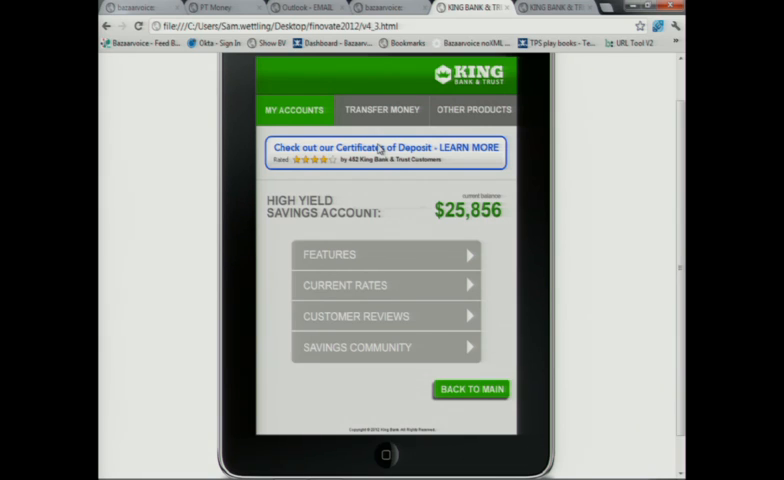
Step: Browse the Savings Community, read the CDs versus IRAs discussion, and return to My Accounts
click(338, 347)
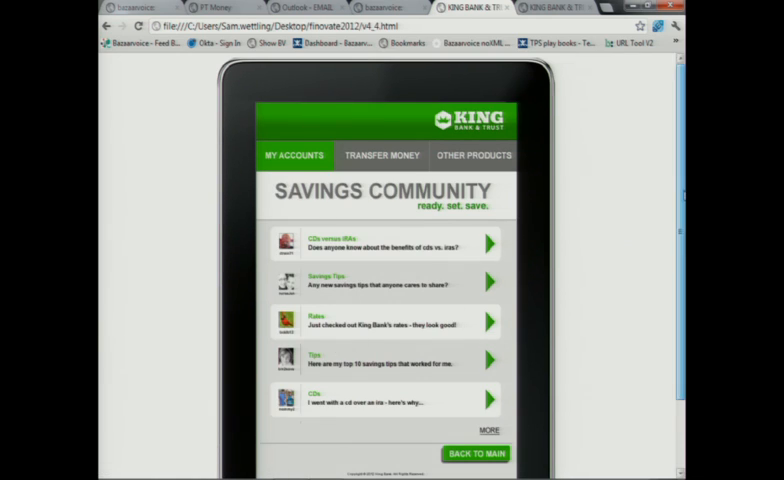
drag(680, 196, 680, 225)
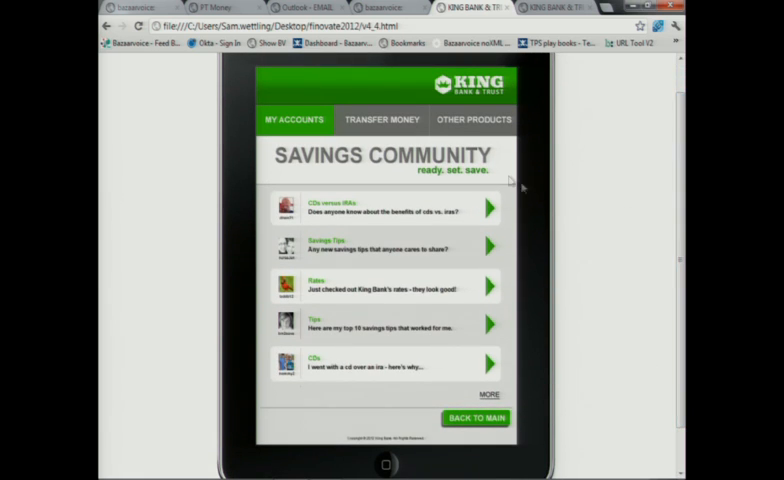
click(378, 205)
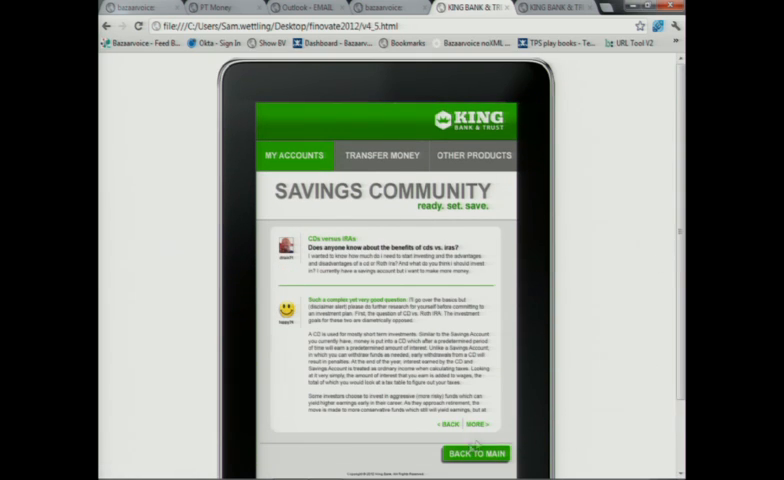
click(285, 152)
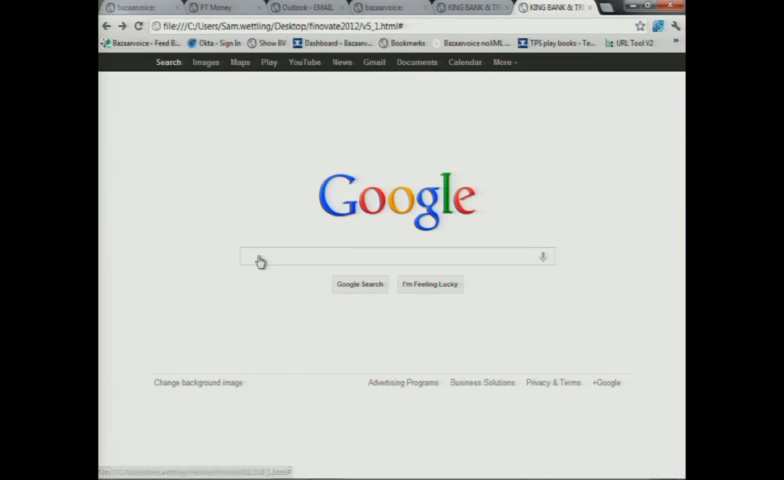
text(high-yield savings account)
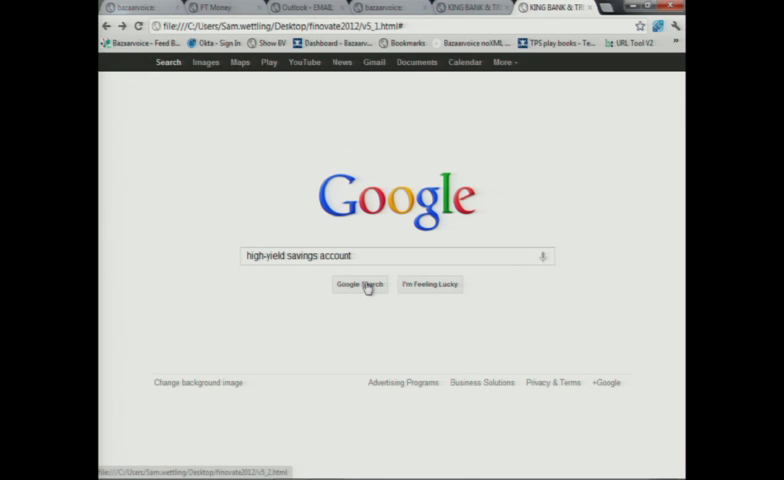
Step: Search Google for 'high yield savings account' showing King Bank & Trust's listing first
click(368, 286)
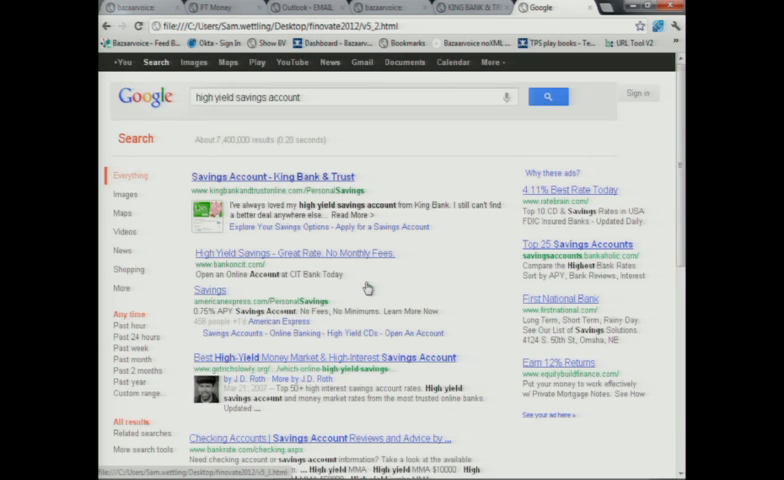